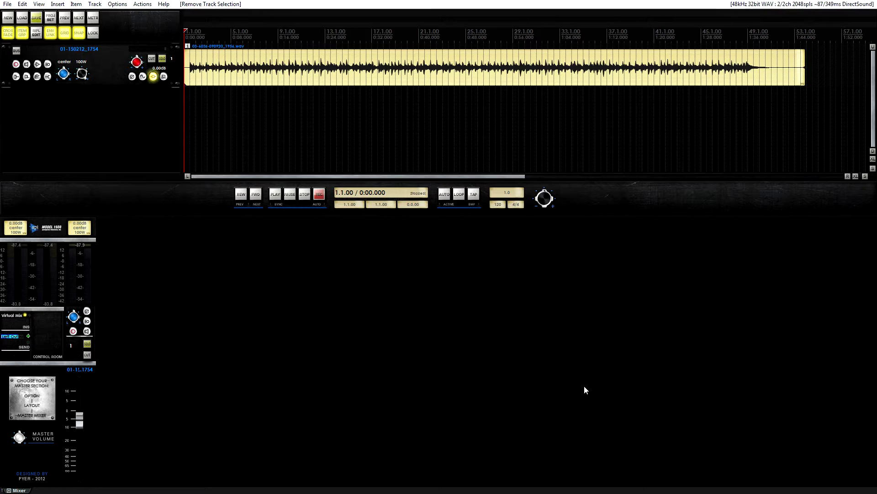
Open track 1's effects chain and compare the first Virtual Mix Rack with the T-RackS EQ 81.
left_click(154, 77)
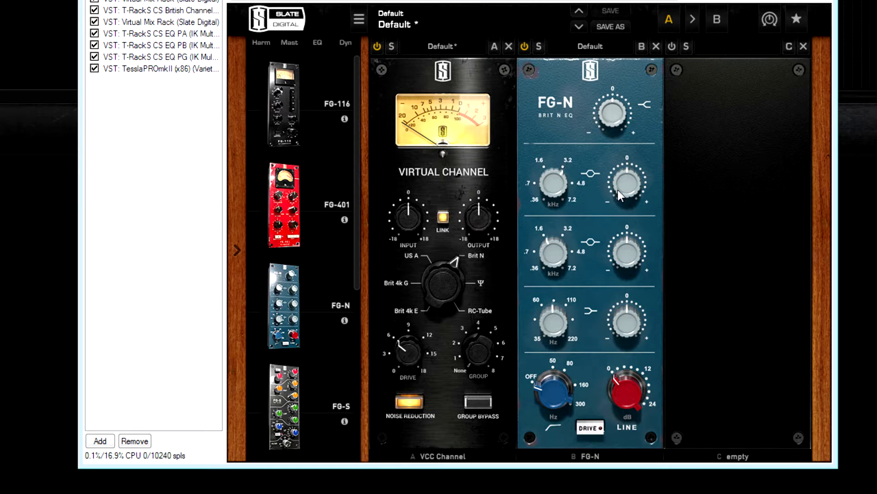
mouse_move(618, 190)
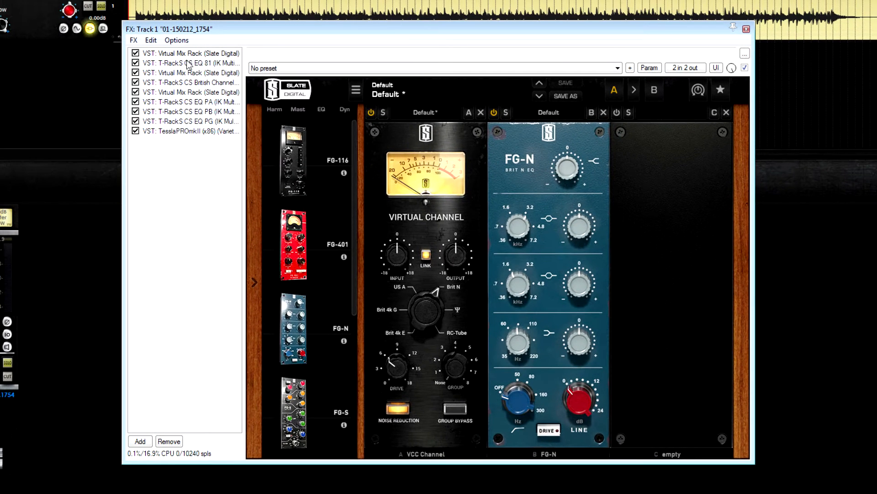
left_click(188, 63)
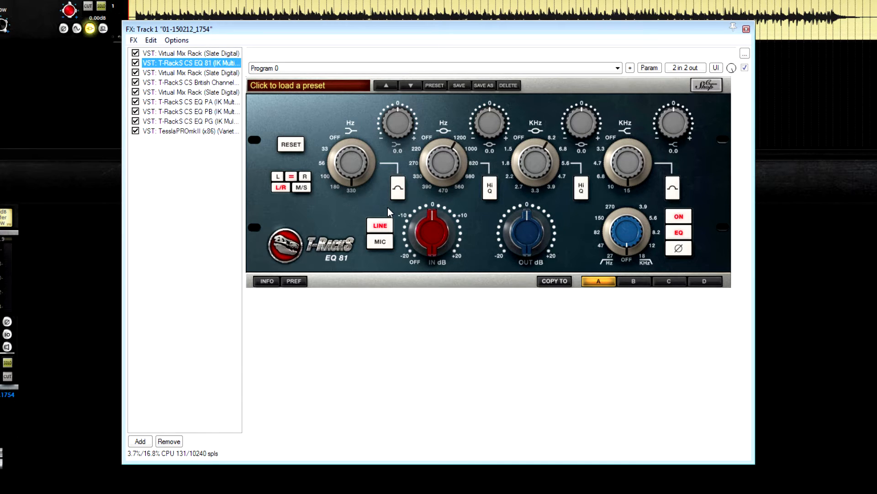
left_click(198, 54)
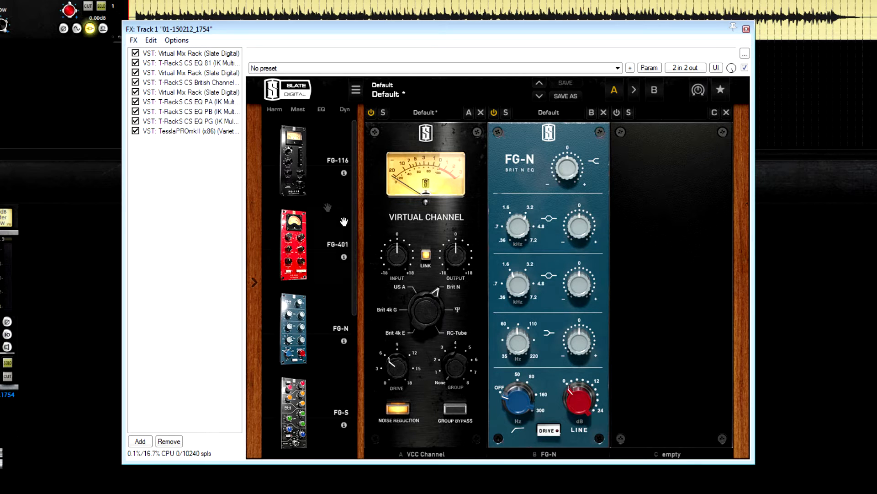
Compare the second Virtual Mix Rack's Brit 4k G channel and FG-S EQ with the first rack's Brit N channel and FG-N.
left_click(199, 74)
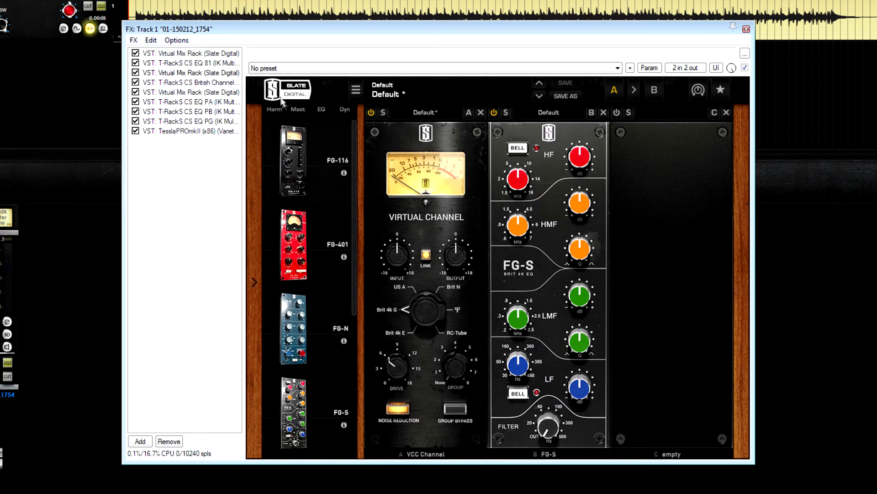
left_click(211, 55)
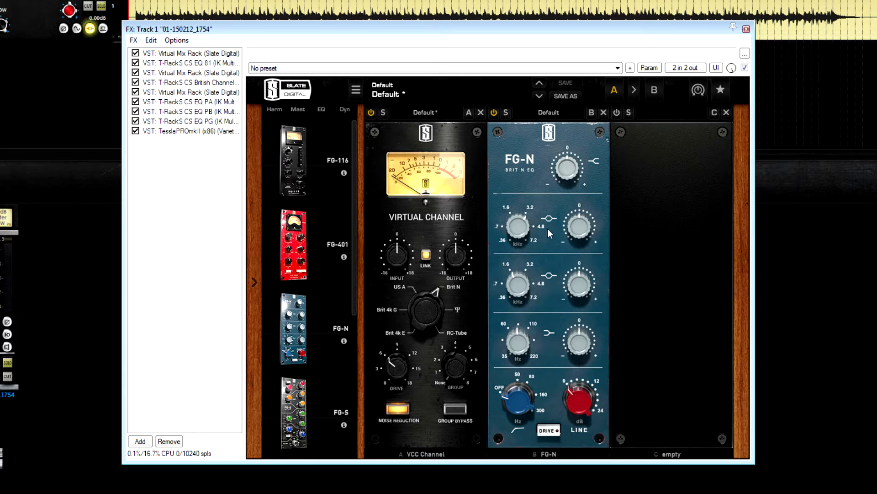
left_click(196, 74)
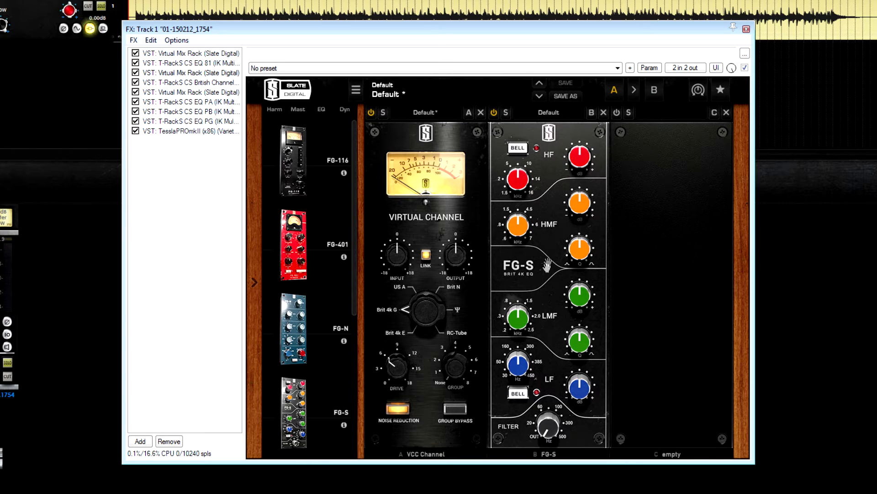
mouse_move(525, 237)
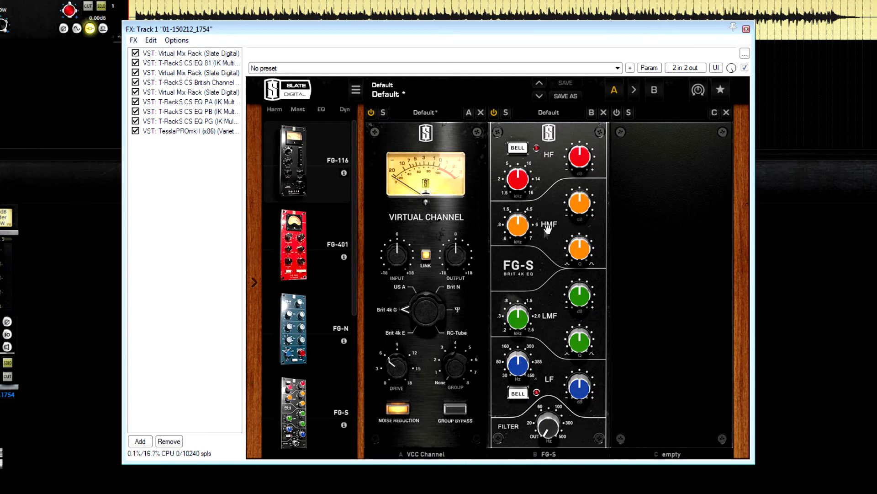
Review the T-RackS EQ 81 again, then bring up the British Channel and reposition the effects window.
left_click(201, 64)
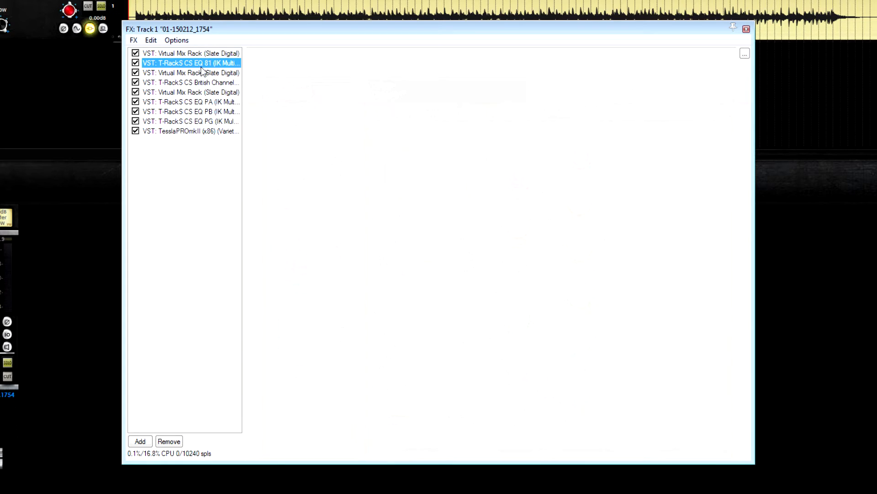
left_click(201, 53)
left_click(202, 62)
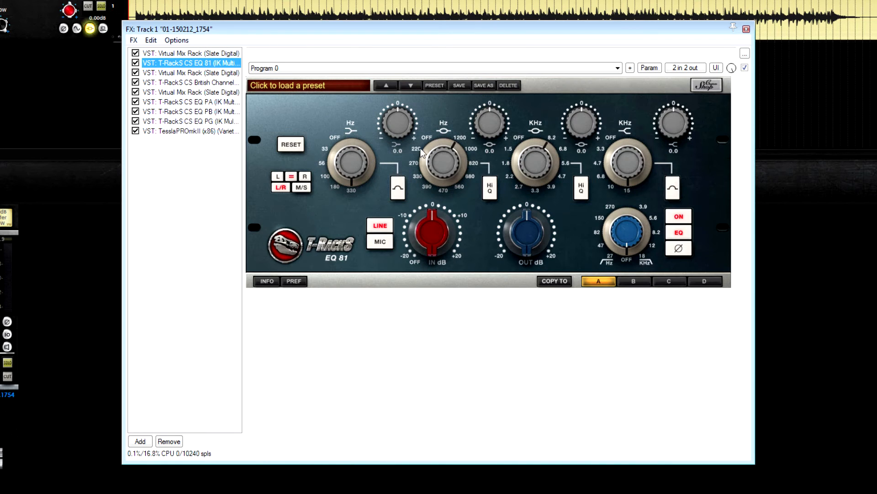
left_click(189, 83)
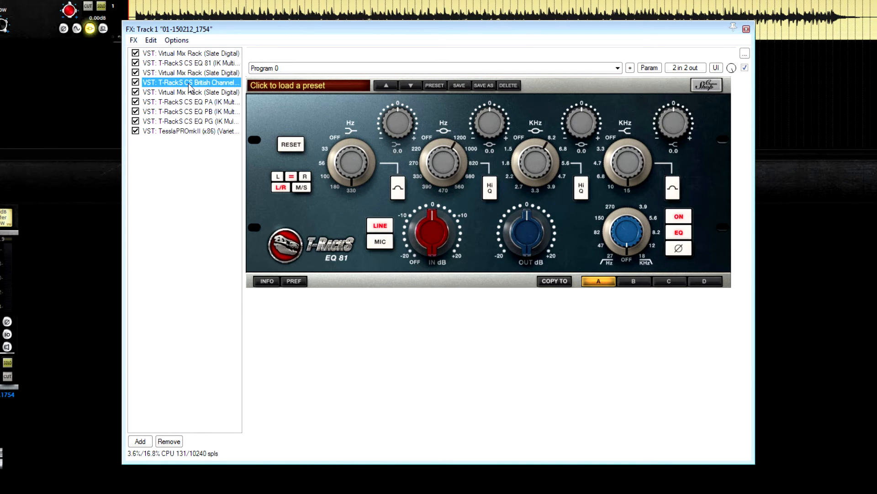
left_click_drag(278, 34, 214, 77)
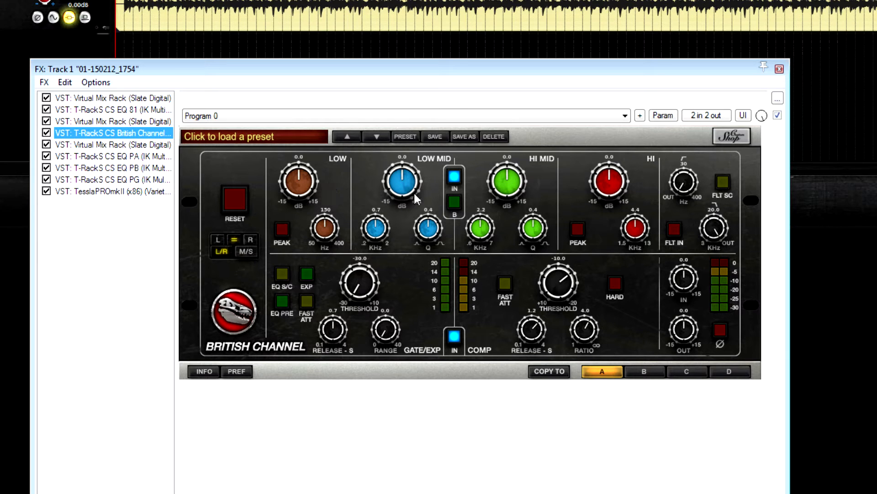
Toggle the British Channel's EQ B mode on and off several times, leaving it off.
left_click(455, 202)
left_click(454, 202)
left_click(454, 202)
left_click(455, 202)
left_click(455, 202)
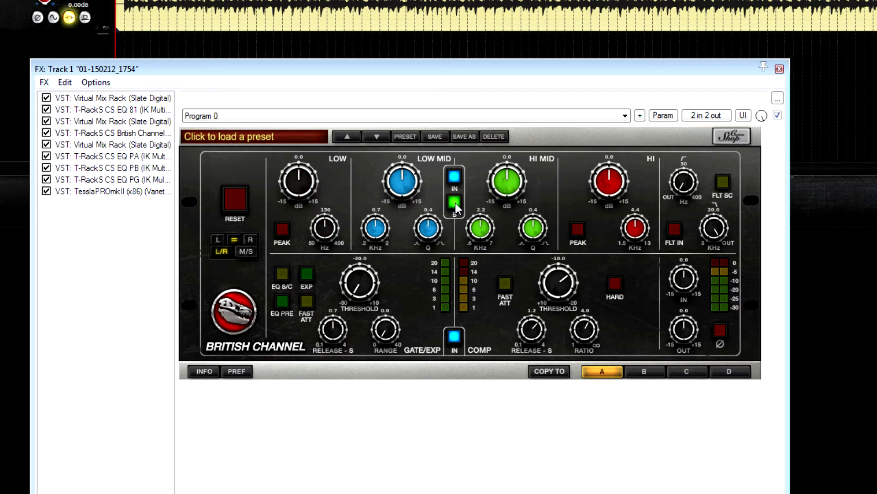
left_click(454, 202)
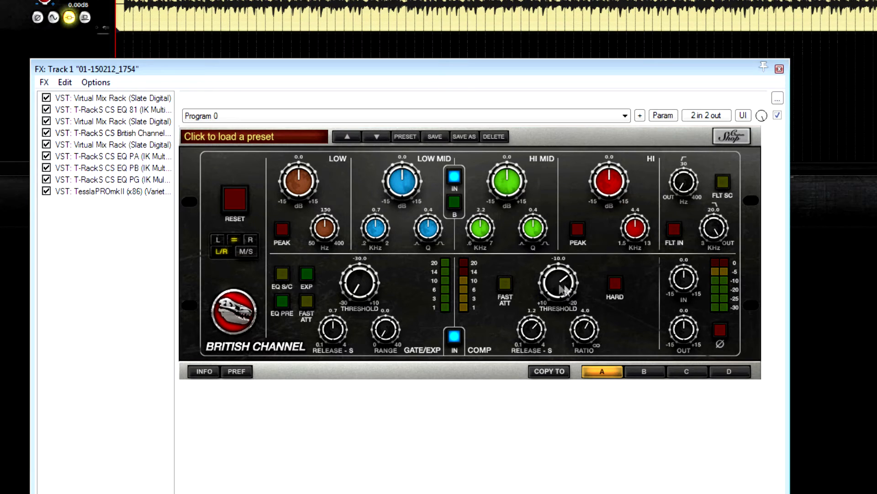
Remove the FG-S module from slot B of the second Virtual Mix Rack and return to the British Channel.
left_click(99, 145)
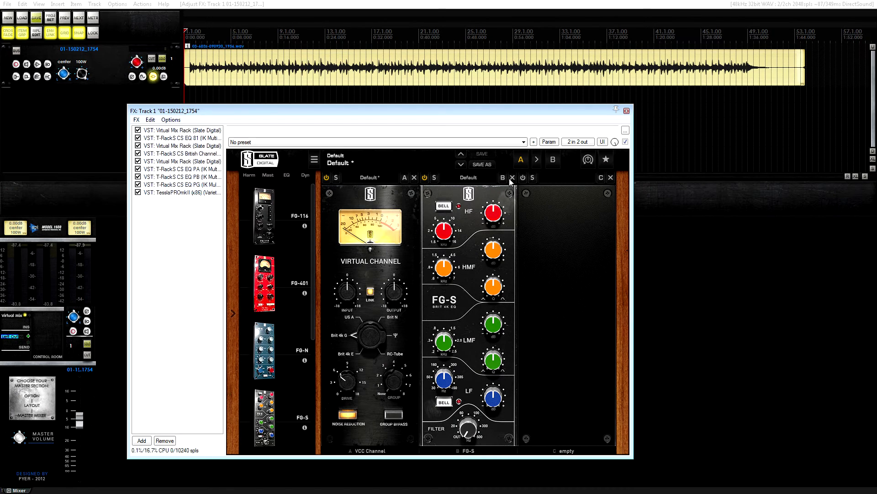
left_click(512, 178)
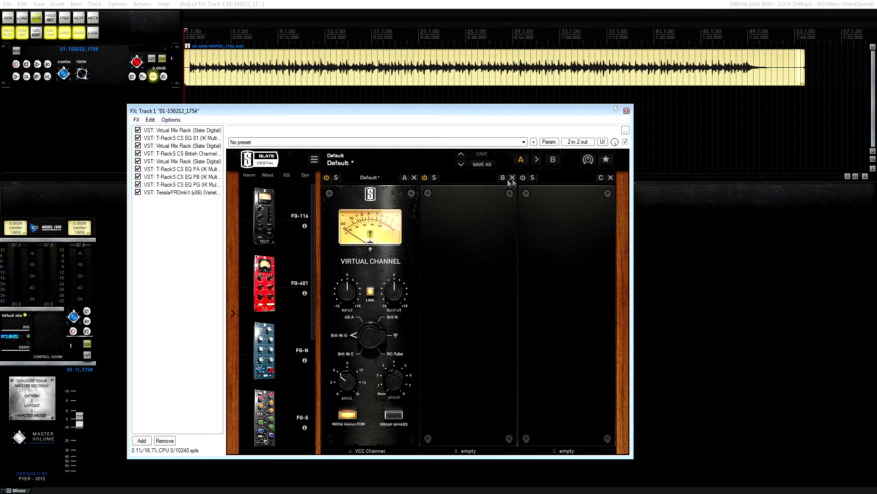
left_click(192, 154)
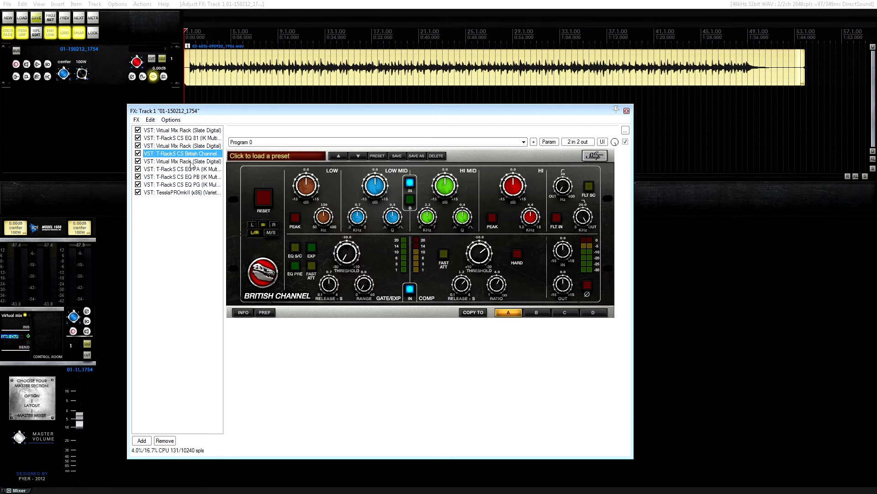
Compare the third Virtual Mix Rack, set to US A, with the T-RackS EQ PA, EQ PB and EQ PG.
left_click(189, 161)
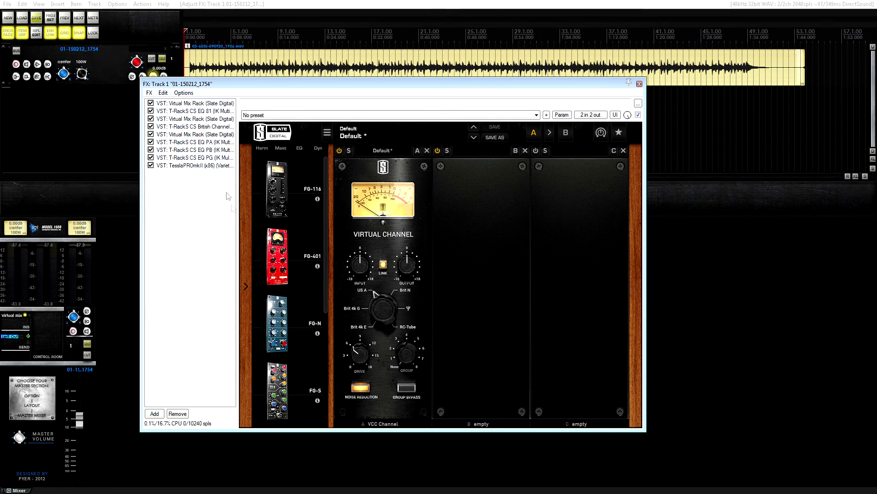
left_click(199, 144)
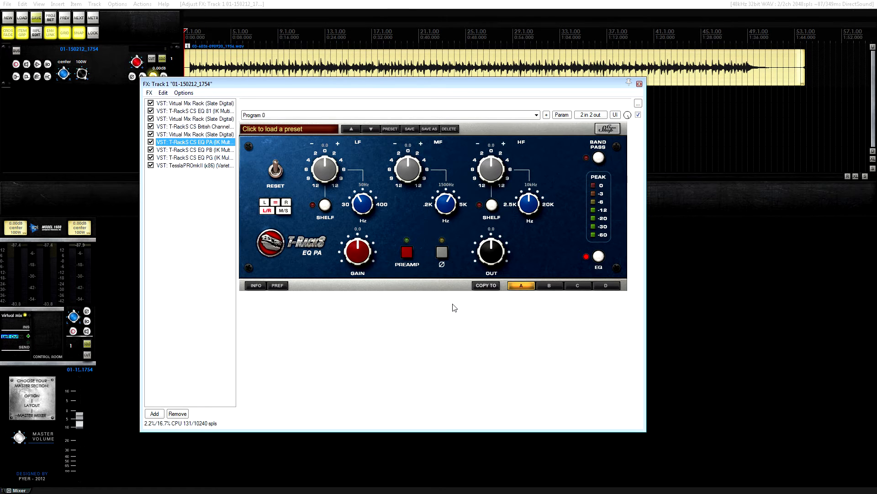
key("Down")
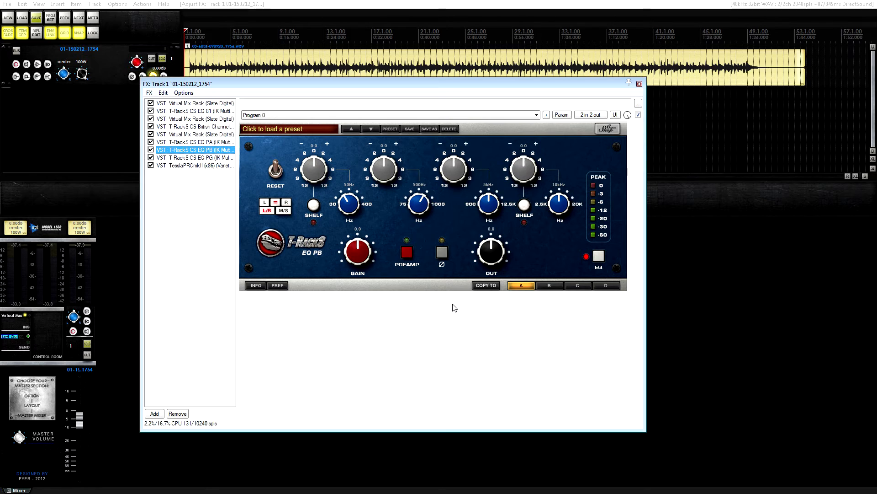
key("Down")
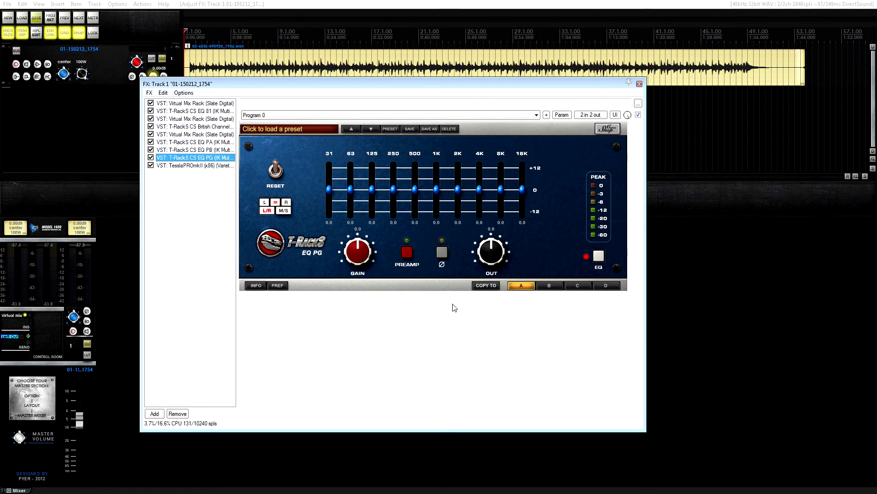
left_click(220, 149)
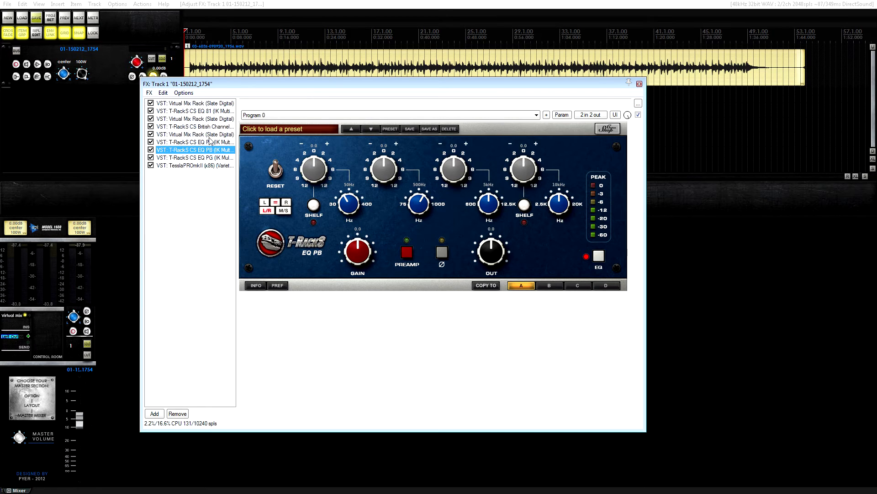
left_click(206, 143)
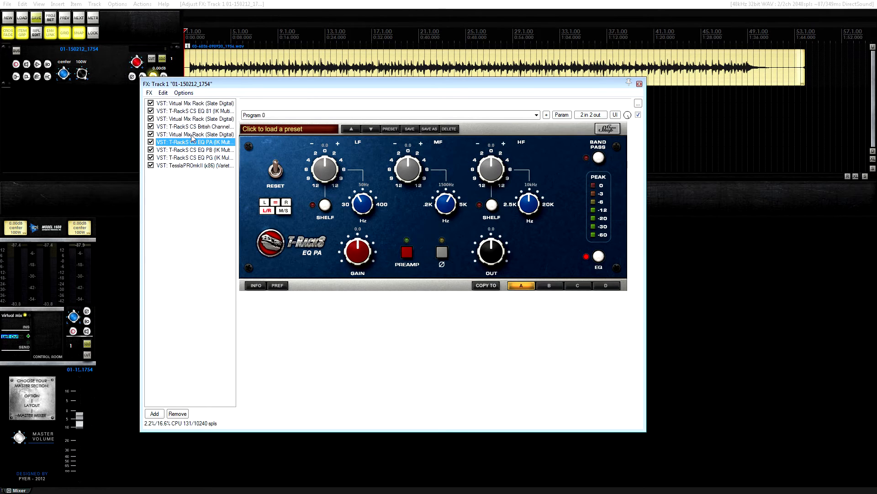
left_click(192, 135)
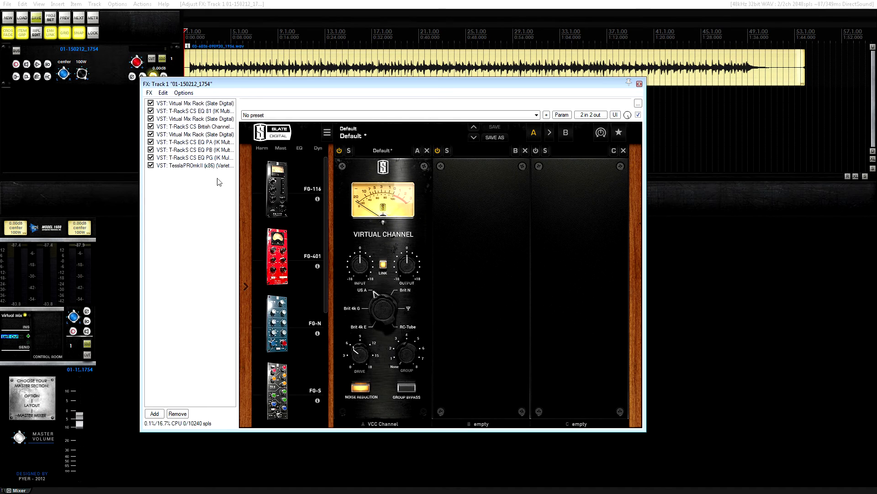
left_click(208, 158)
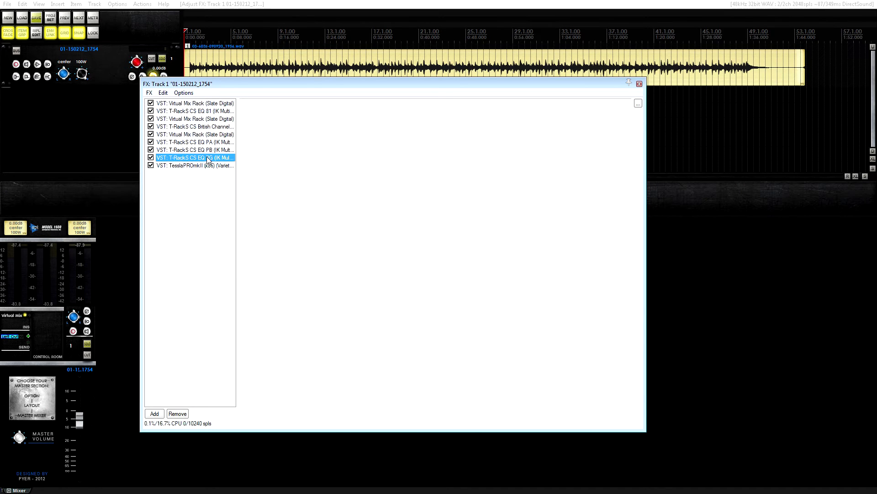
left_click(203, 150)
left_click(202, 142)
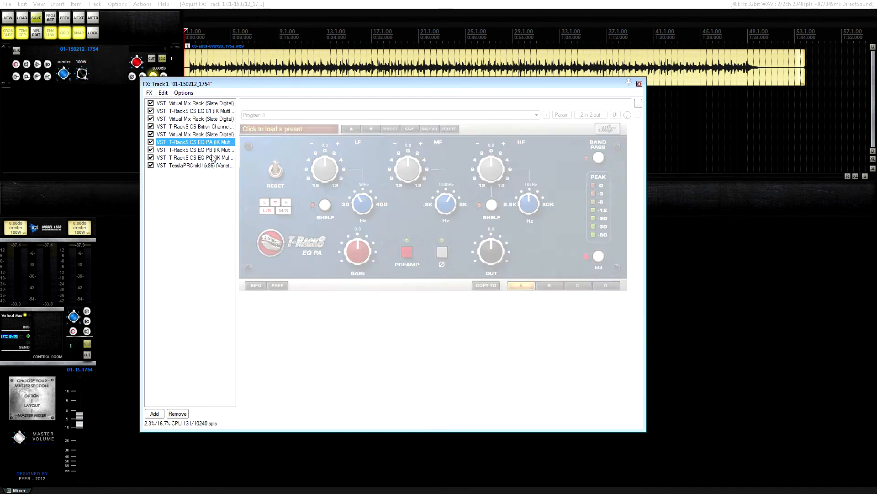
left_click(206, 150)
left_click(207, 157)
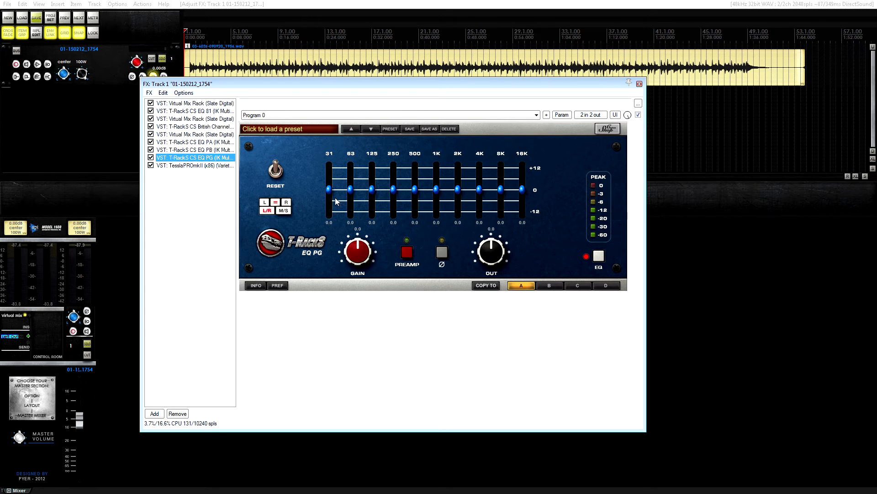
left_click(208, 142)
left_click(206, 135)
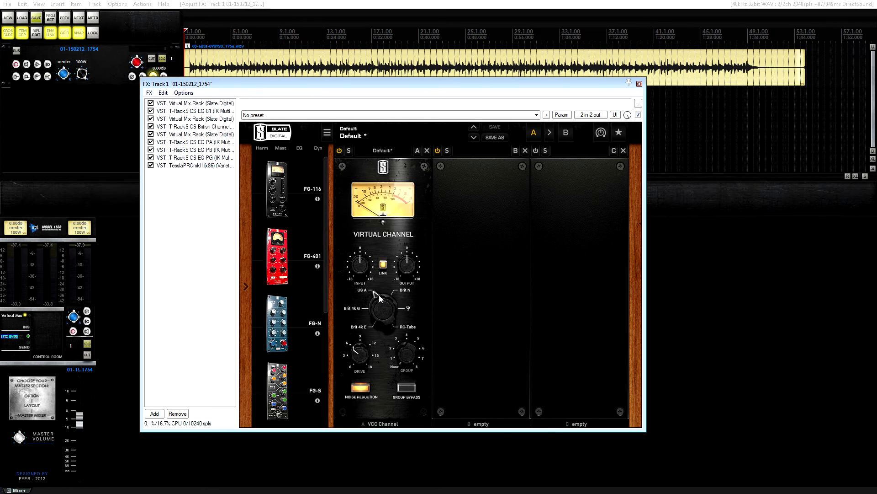
left_click(197, 159)
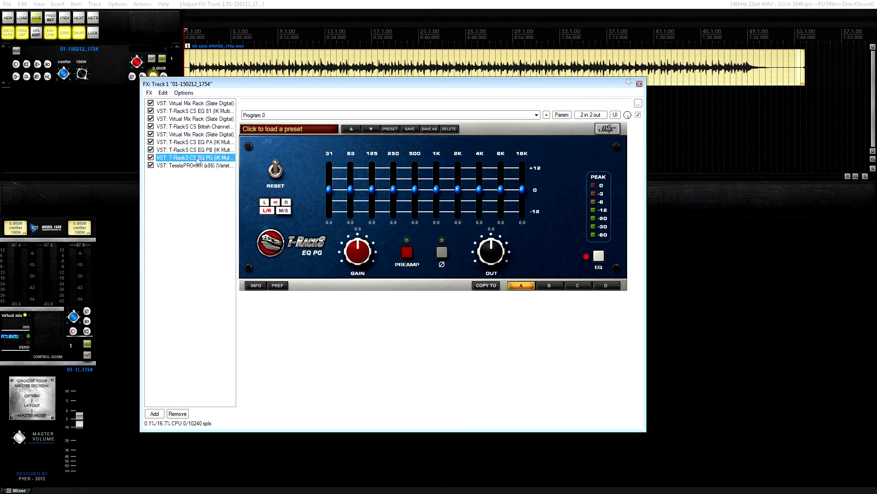
left_click(199, 143)
left_click(196, 135)
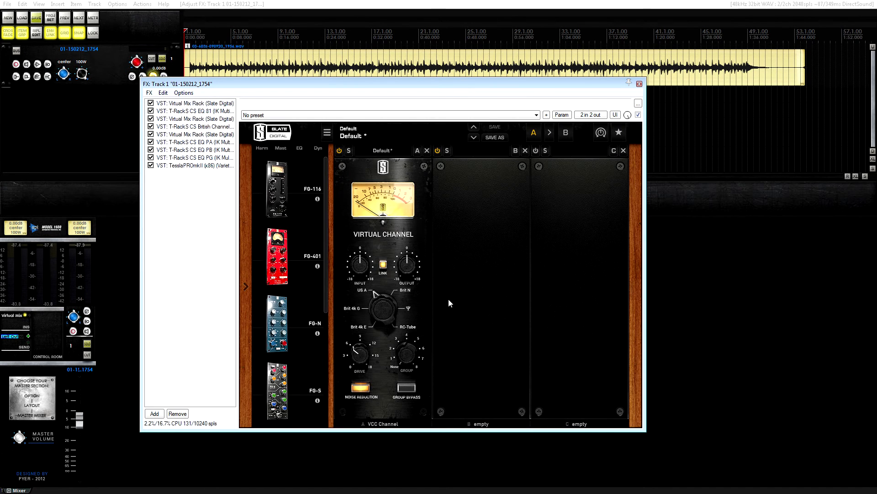
Bring up the TesslaPROmkII and examine its credits and COLOR options, keeping U.S. Console selected.
left_click(408, 310)
left_click(214, 165)
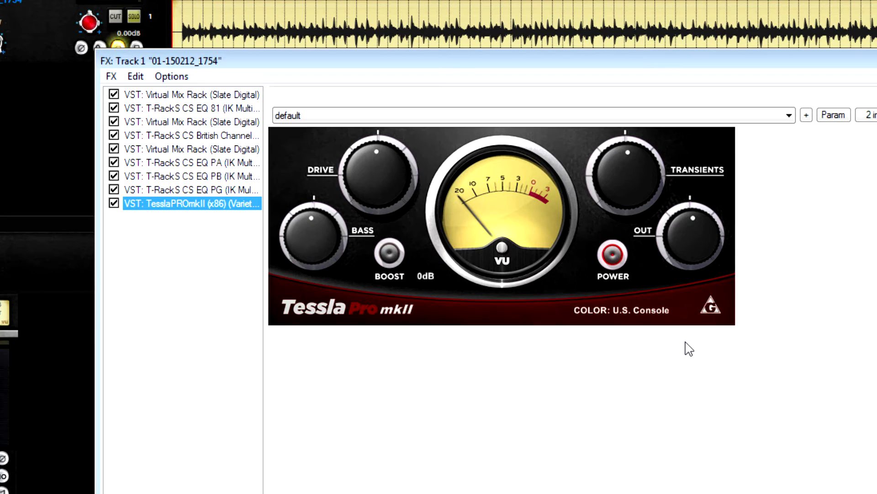
left_click(712, 310)
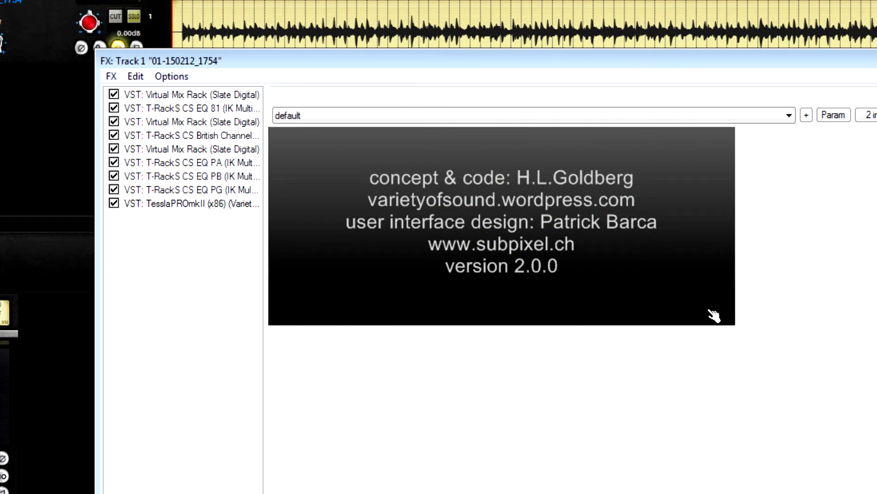
left_click(618, 277)
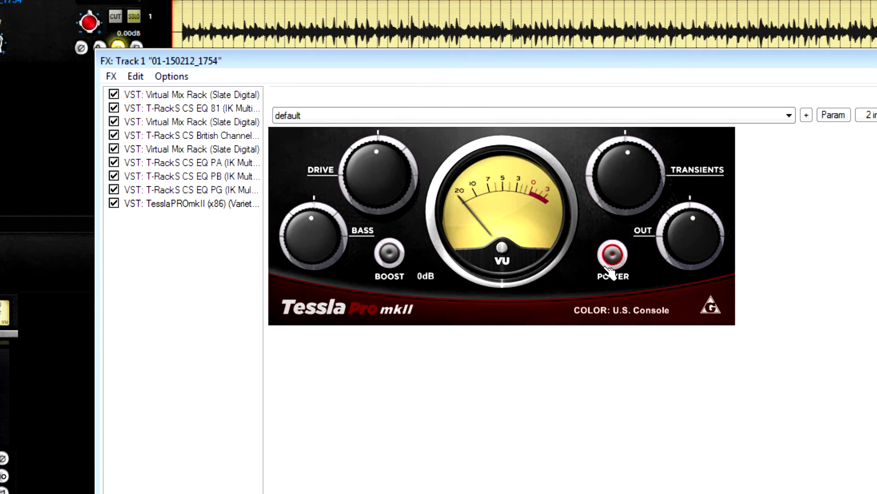
left_click(638, 313)
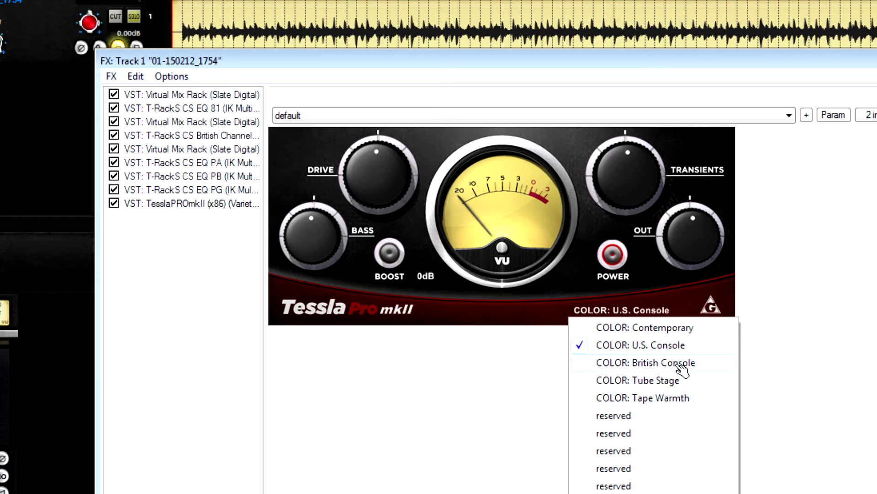
left_click(803, 359)
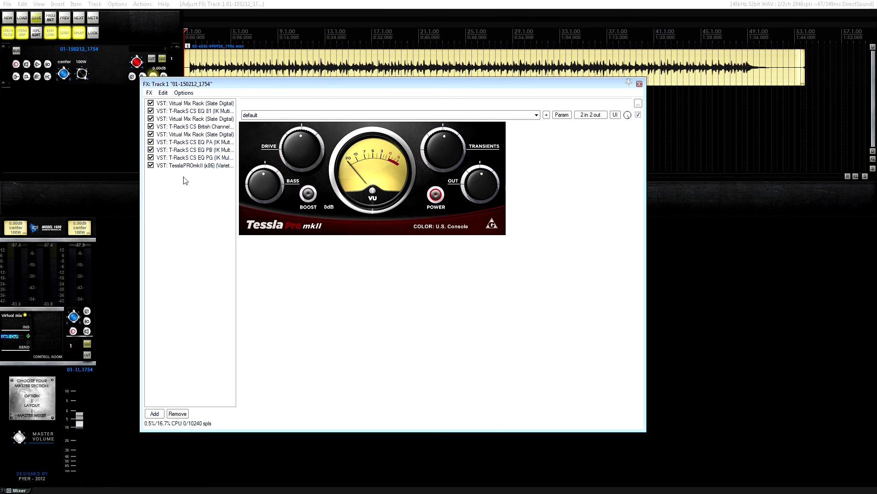
Open the master track's Virtual Mix Rack with the Virtual Mixbuss module and reposition its window over the track's effects chain.
left_click(19, 315)
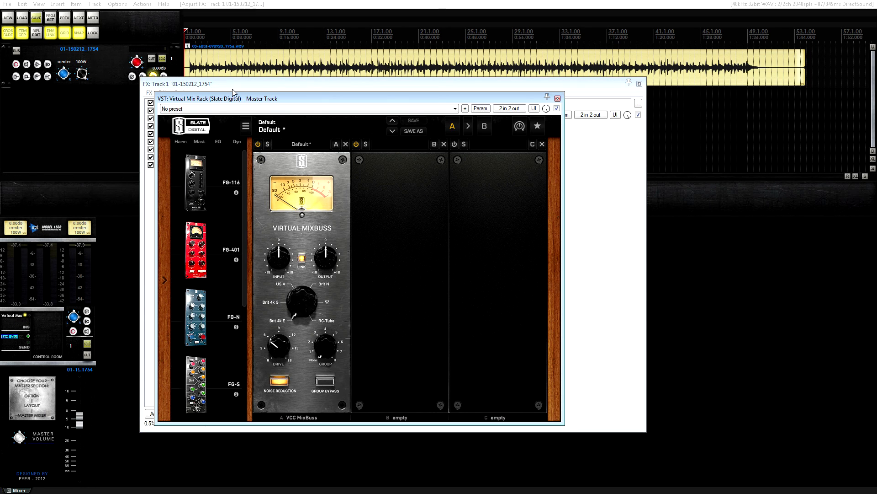
left_click_drag(238, 100, 360, 118)
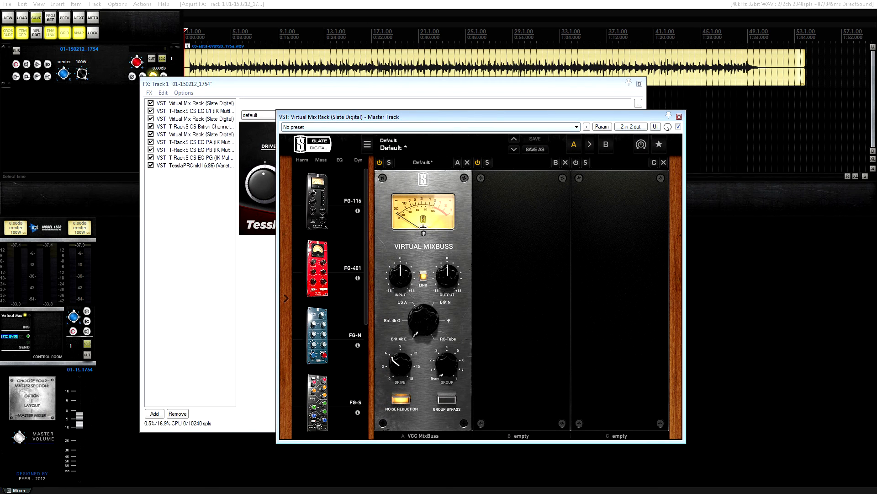
left_click(679, 117)
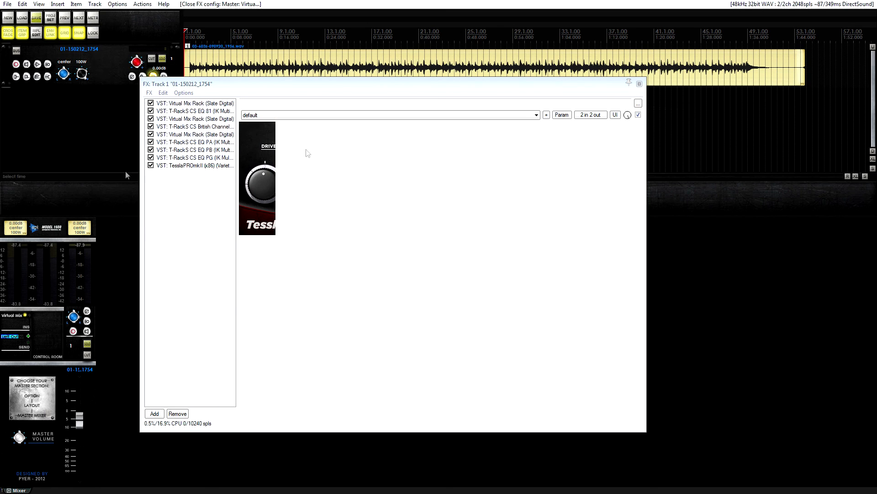
left_click(11, 316)
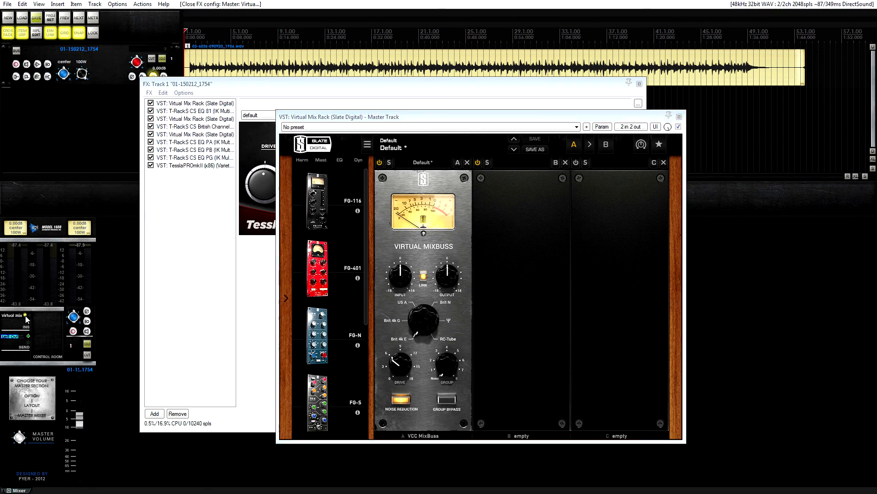
left_click(26, 317)
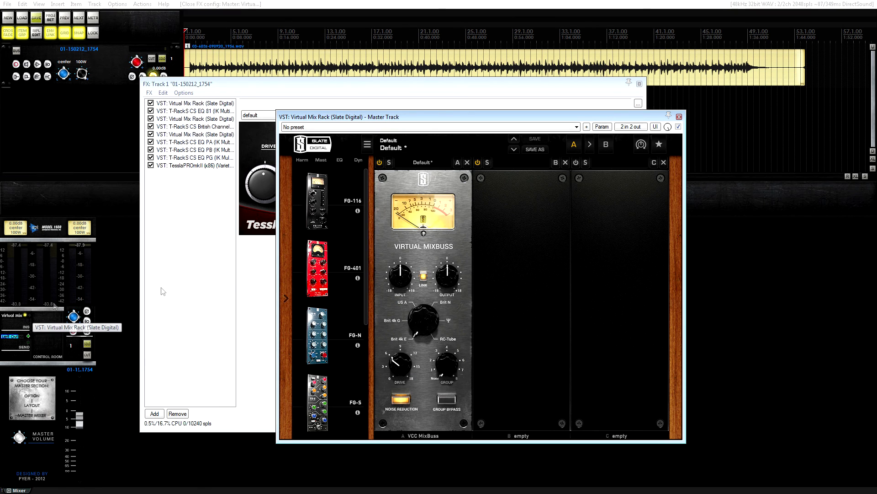
left_click_drag(420, 120, 396, 109)
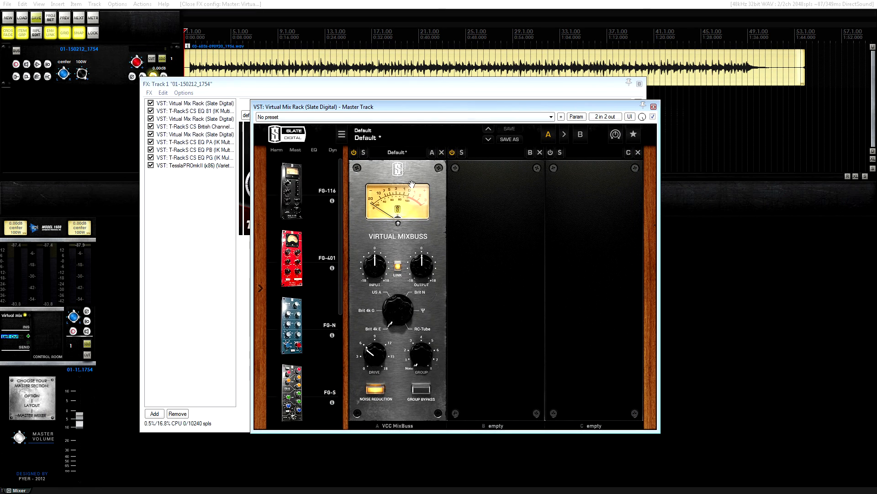
Show the track's first Virtual Mix Rack and arrange it side by side with the master track's rack, whose module browser is collapsed.
left_click_drag(363, 106, 482, 97)
left_click(199, 111)
left_click(199, 103)
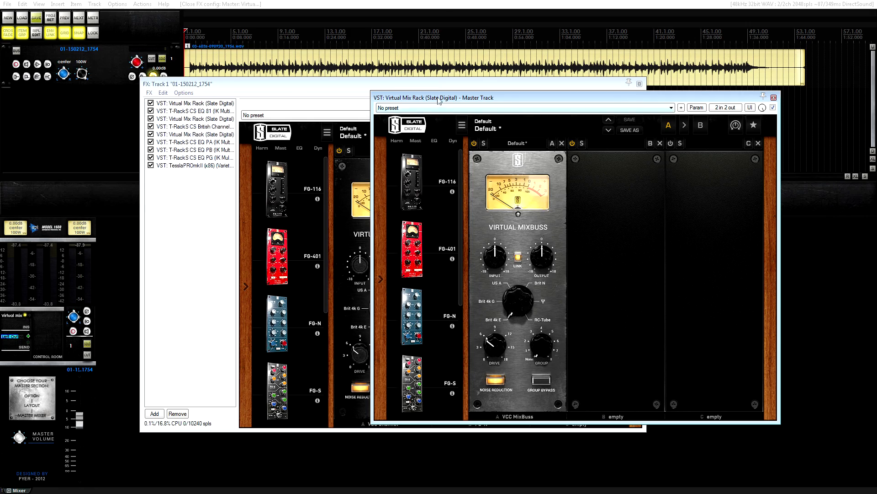
left_click_drag(440, 97, 555, 82)
left_click_drag(370, 83, 257, 72)
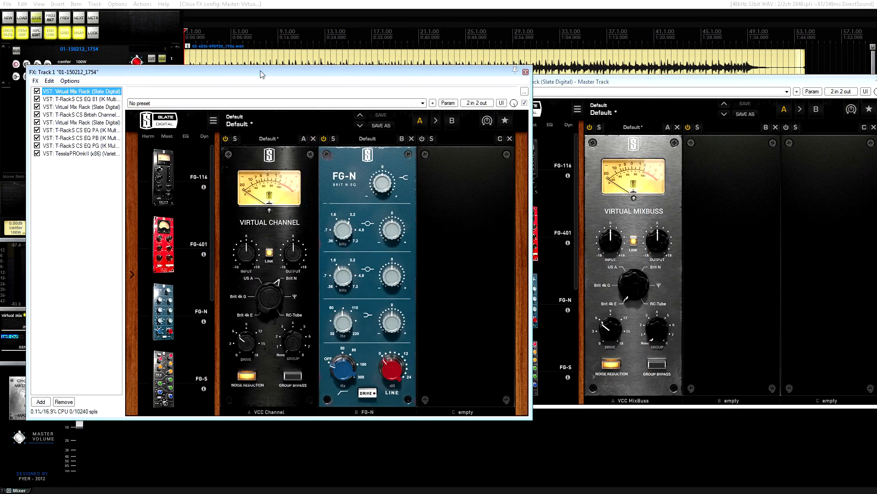
left_click_drag(580, 84, 526, 95)
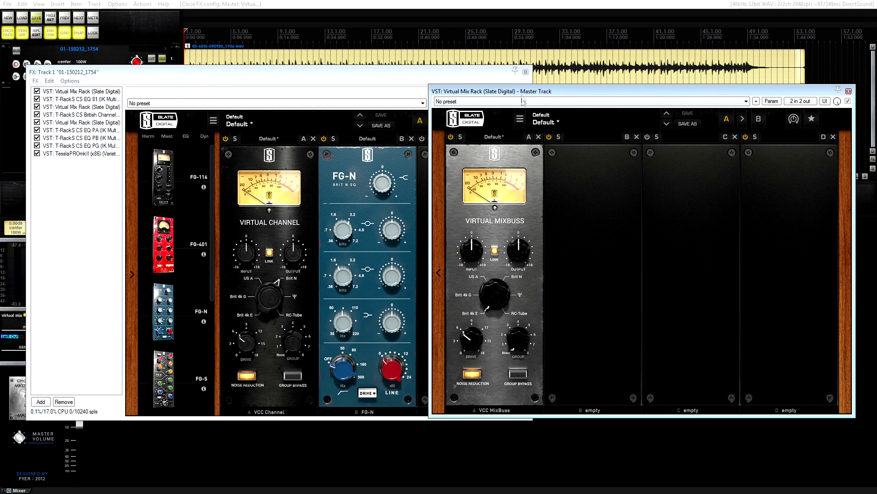
left_click_drag(524, 93, 534, 96)
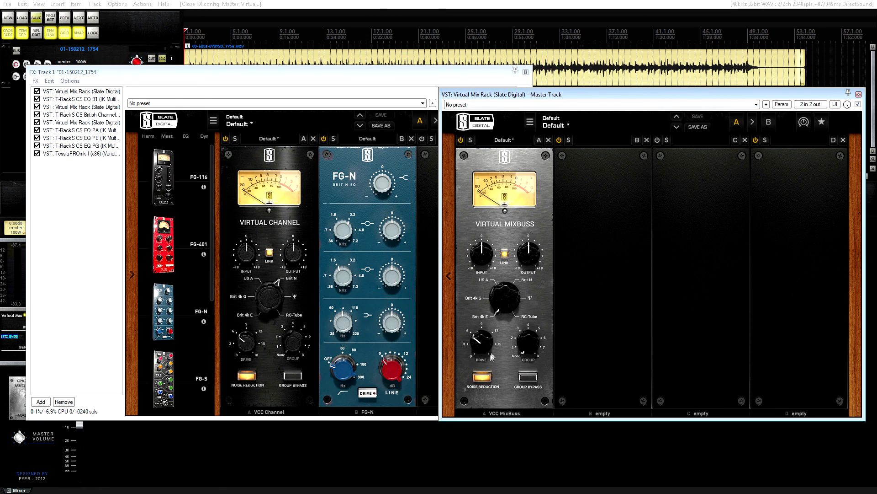